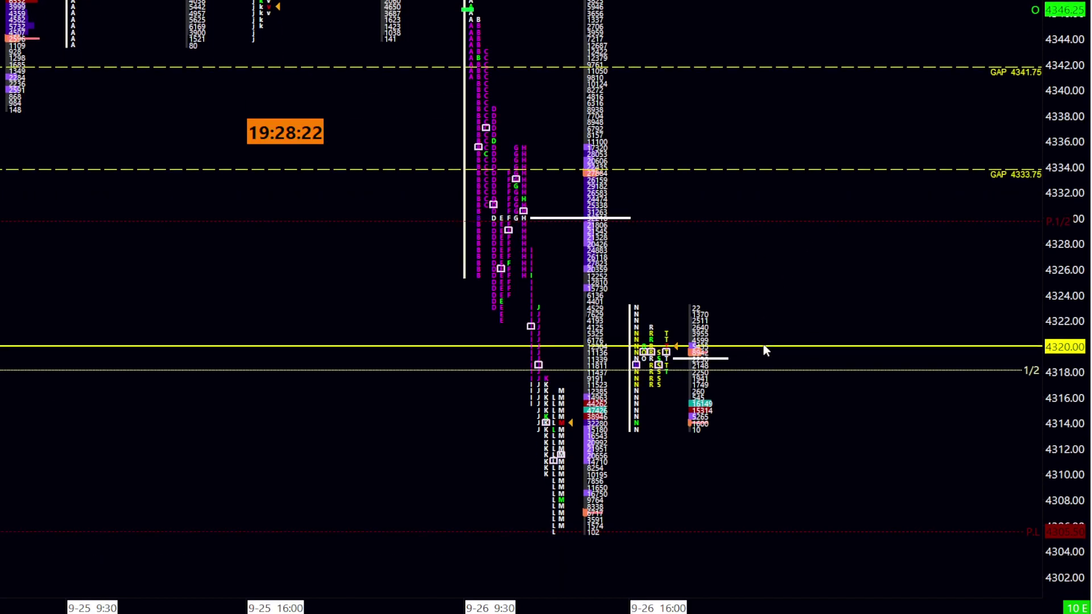
- Enable Chart Values/Crosshair on the TPO letter profile chart
scroll(764, 346, up, 3)
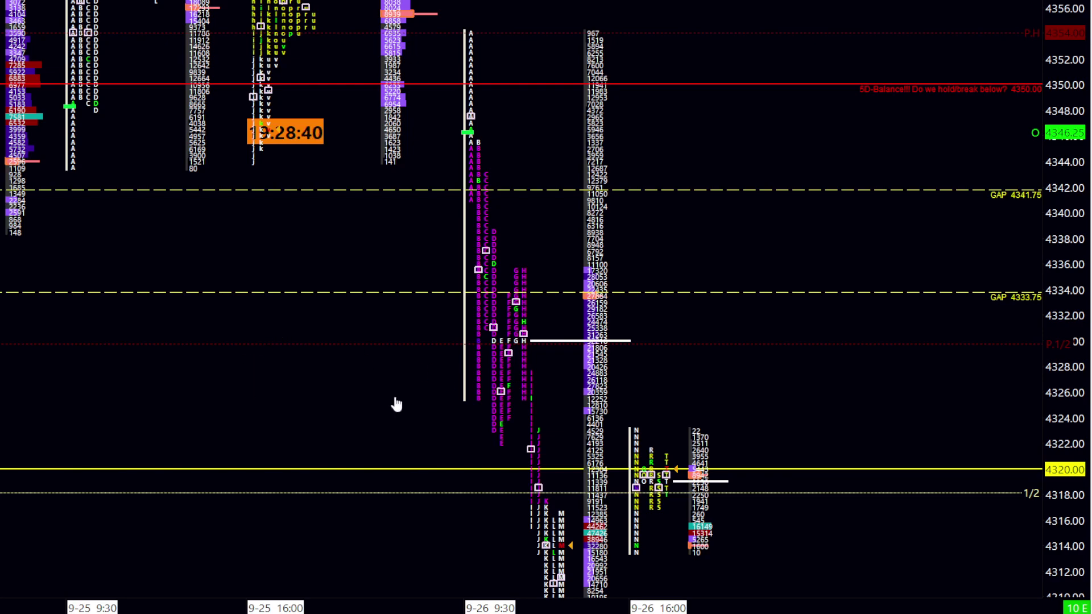
drag(395, 404, 336, 425)
scroll(375, 398, up, 3)
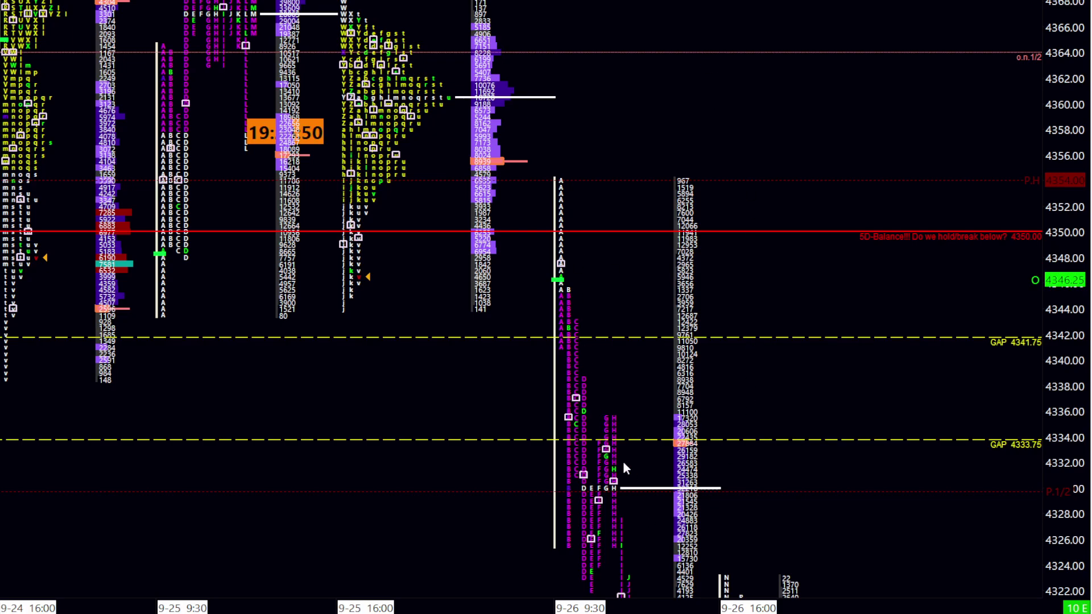
drag(582, 224, 599, 94)
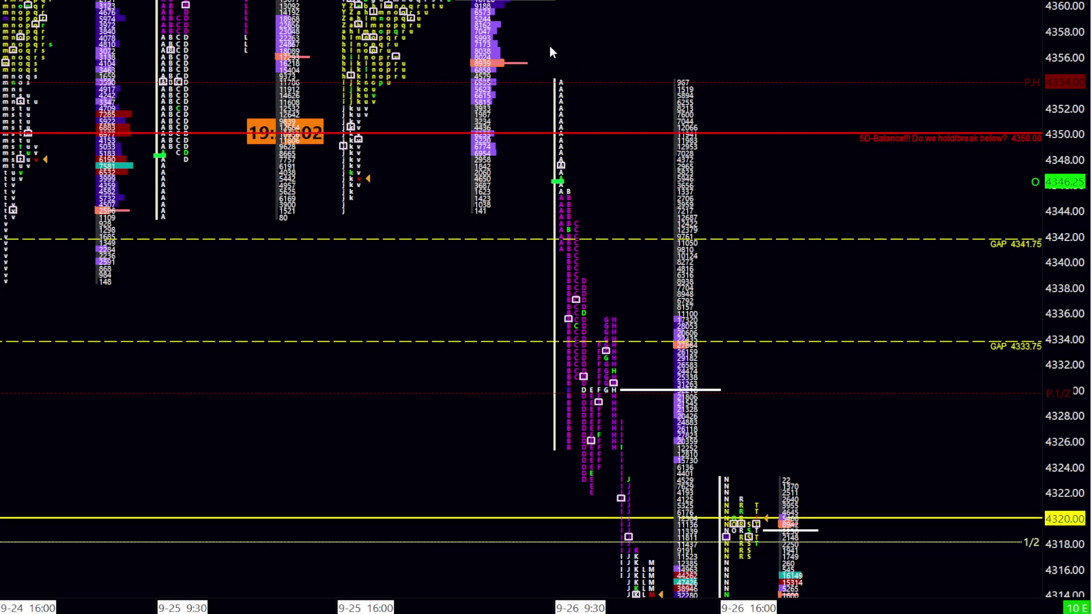
scroll(620, 156, up, 5)
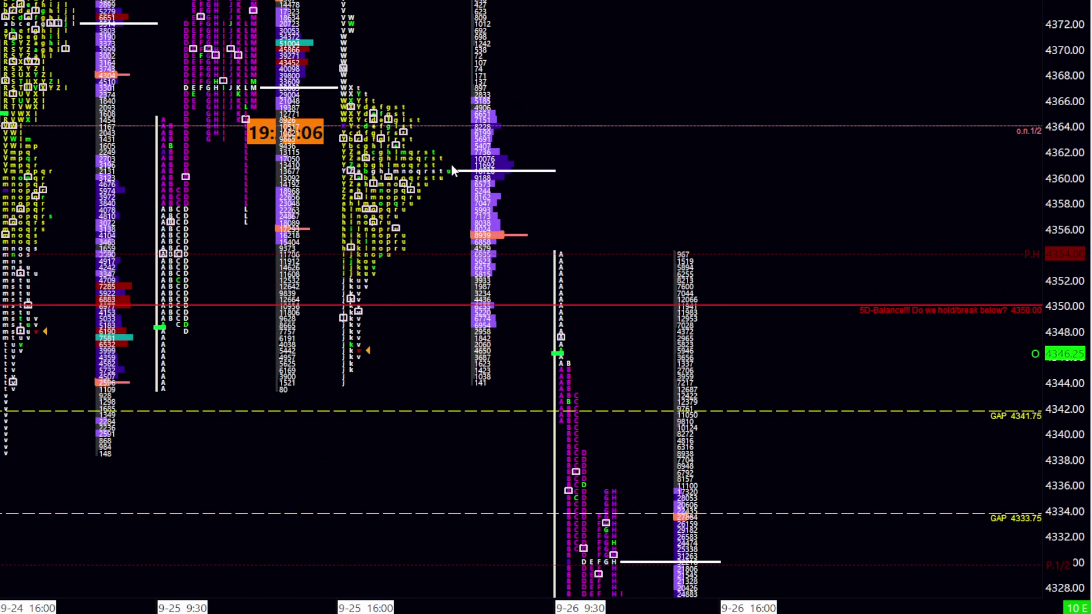
scroll(566, 149, down, 6)
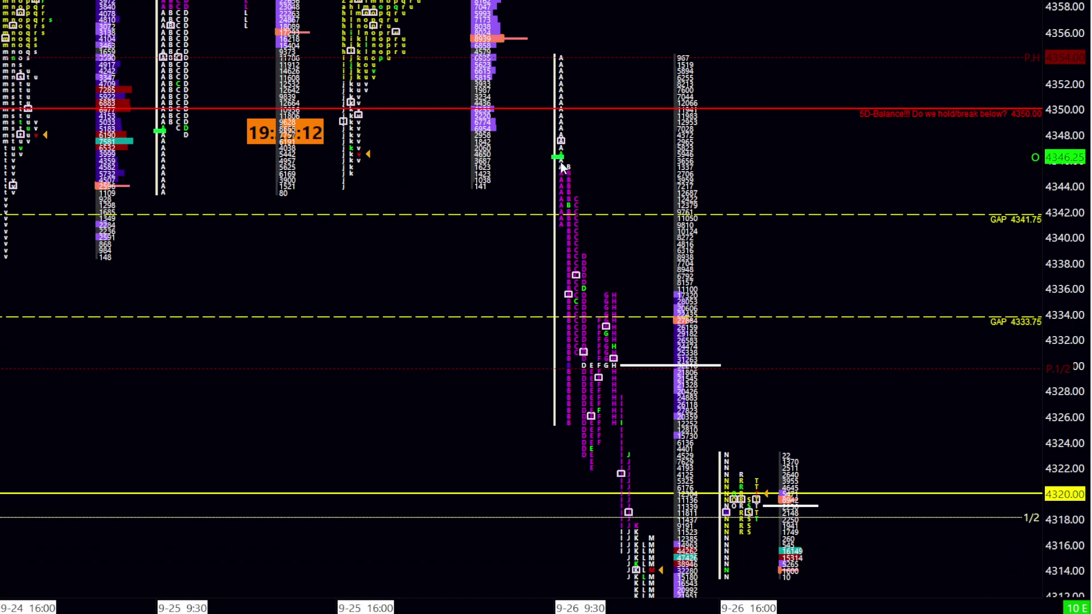
right_click(439, 216)
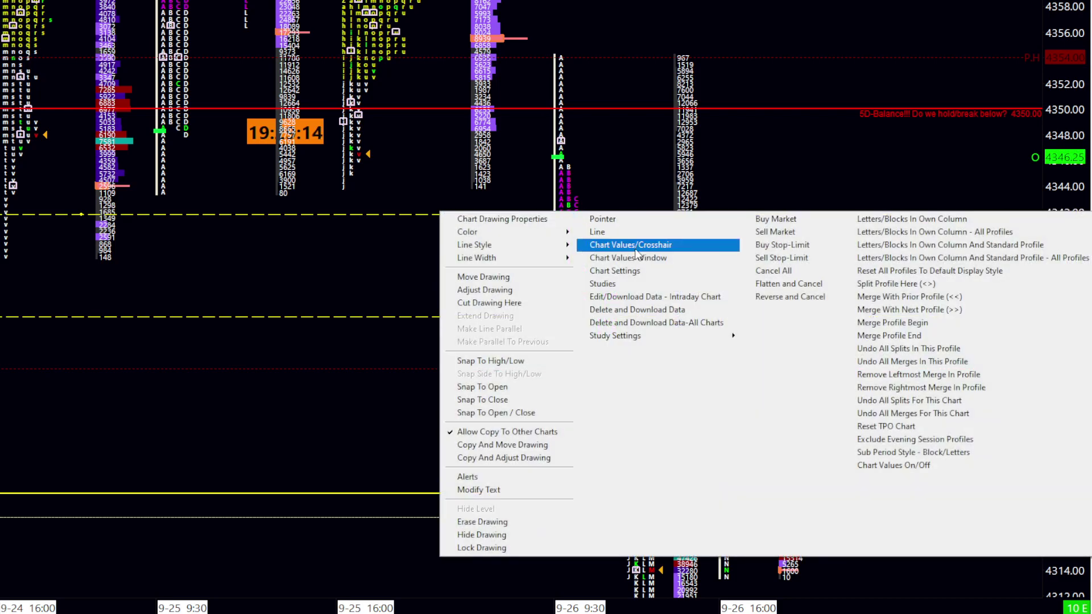
click(614, 244)
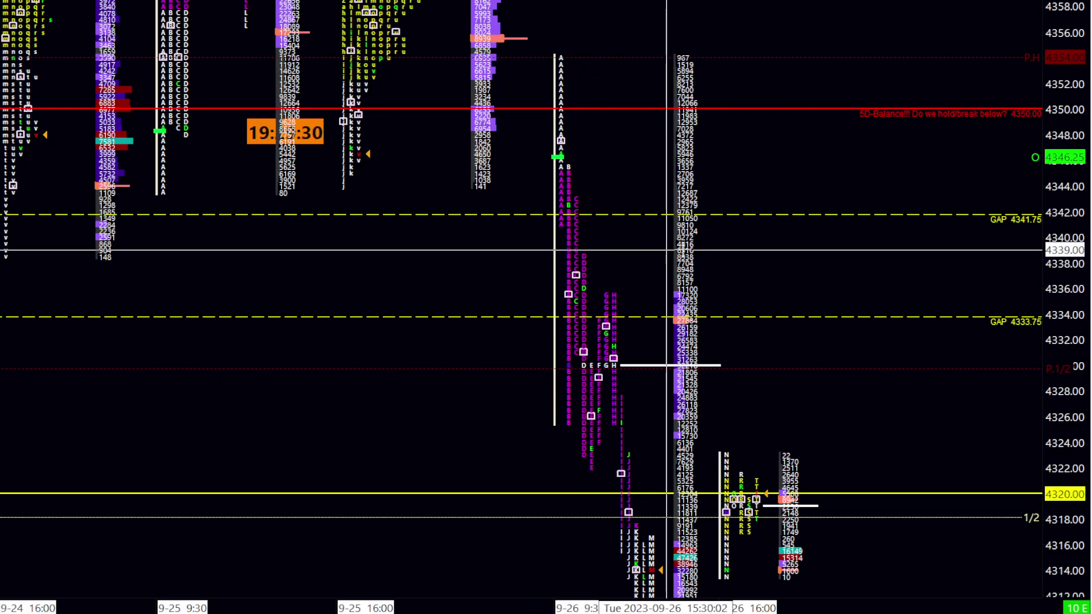
- Examine the 9-26 TPO profile with the crosshair, comparing its low, gap levels and 4350.00 balance line with the 9-25 overnight profile
drag(648, 360, 641, 237)
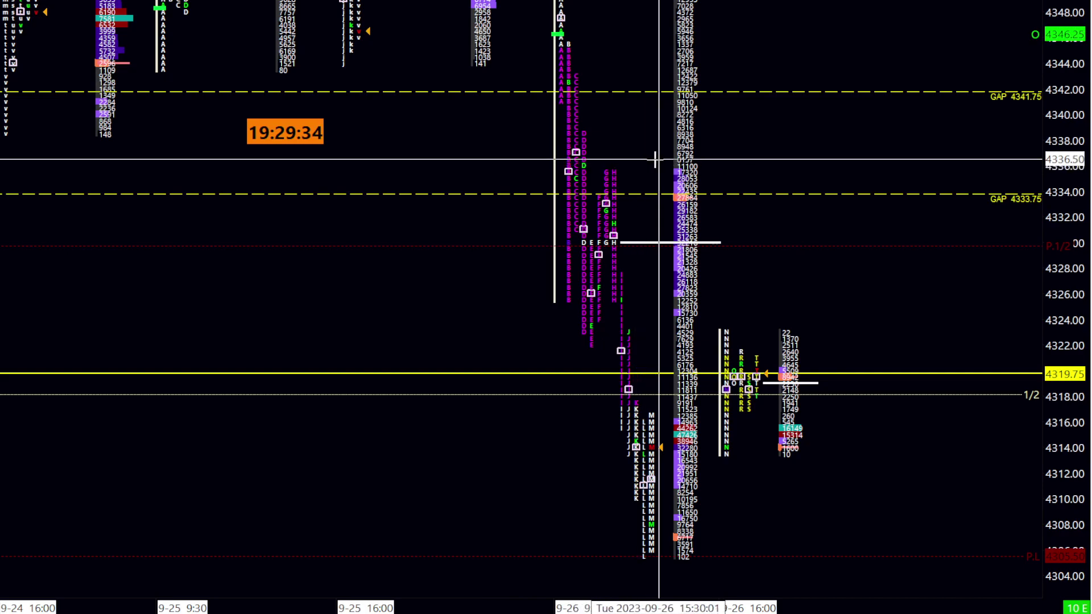
scroll(557, 174, up, 4)
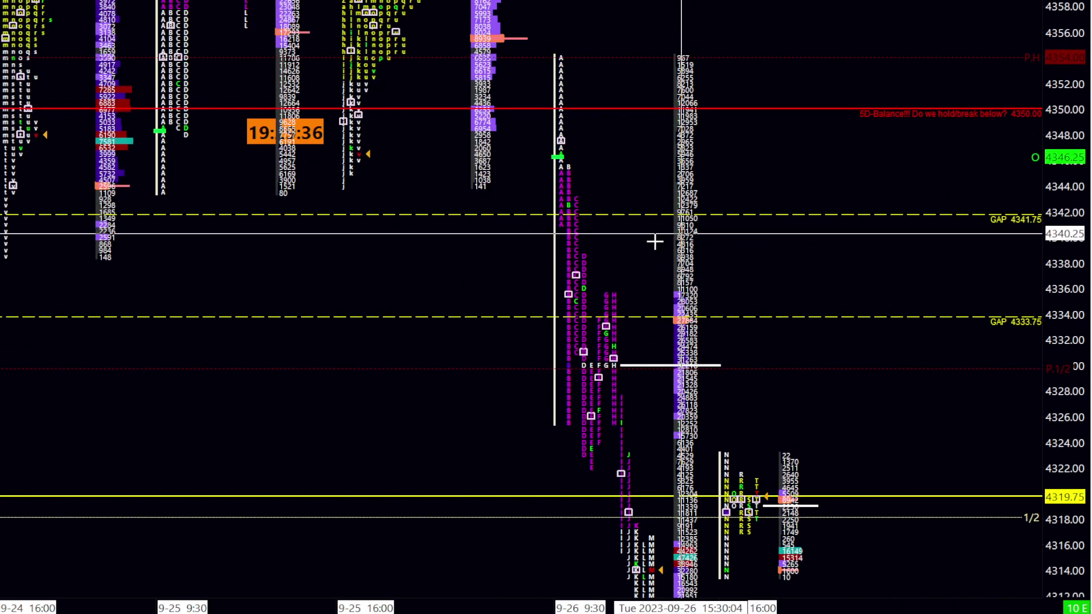
scroll(617, 282, up, 5)
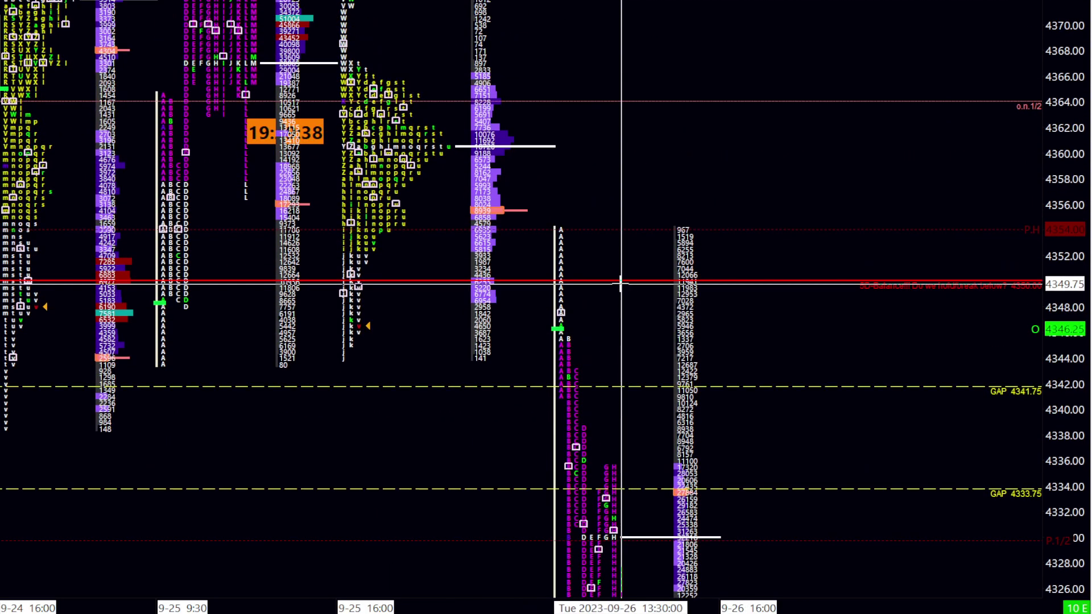
scroll(607, 246, up, 1)
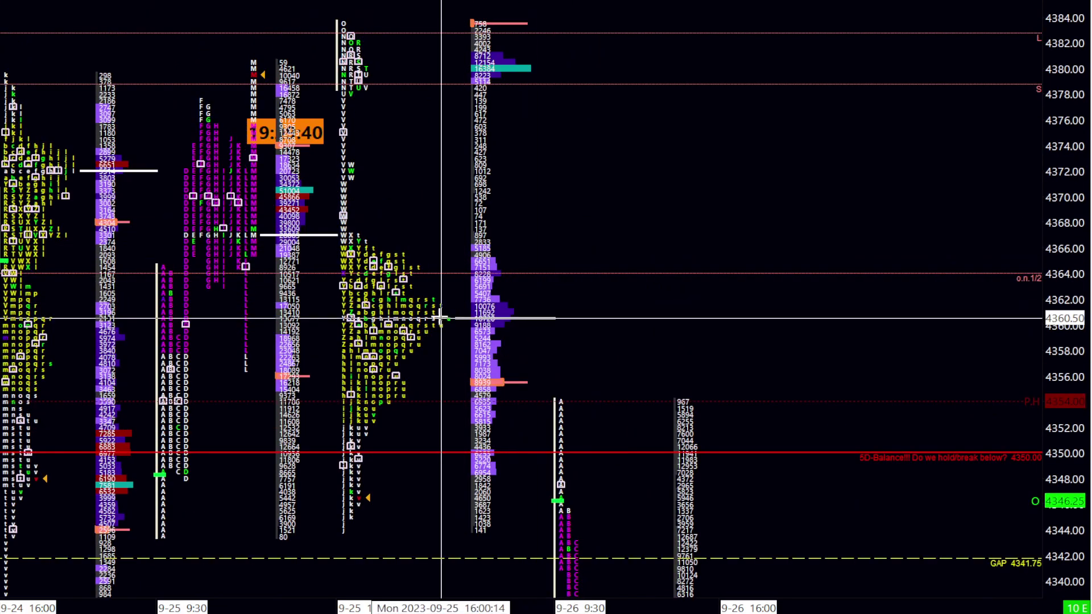
scroll(534, 212, down, 5)
scroll(478, 237, down, 3)
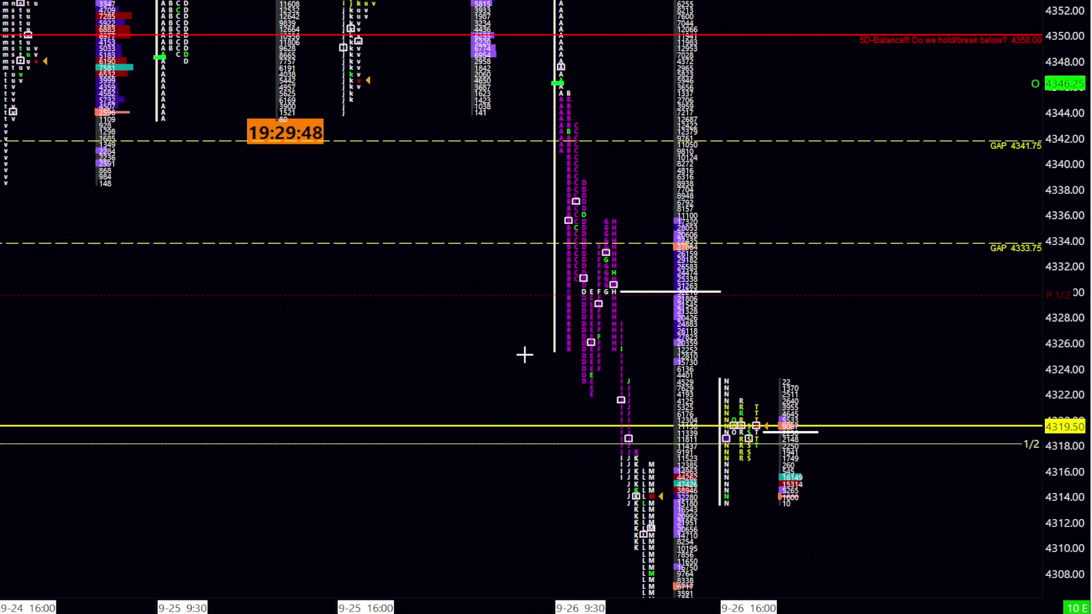
scroll(524, 353, up, 2)
- Bring up the daily ES chart, and widen the horizontal spacing of the sessions on the multi-day block profile chart
key(alt+Tab)
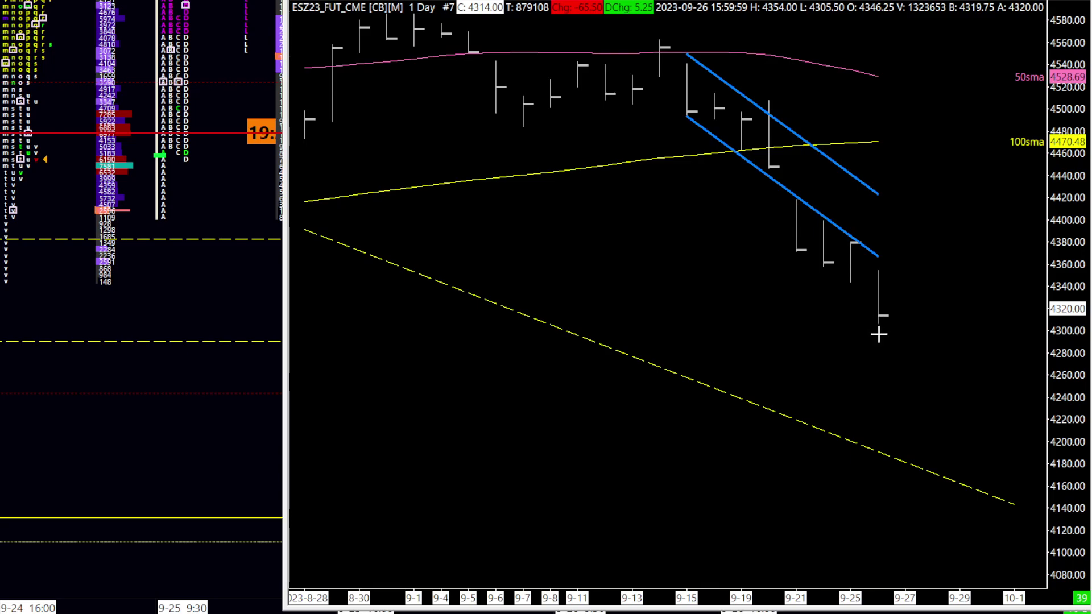
scroll(867, 336, up, 1)
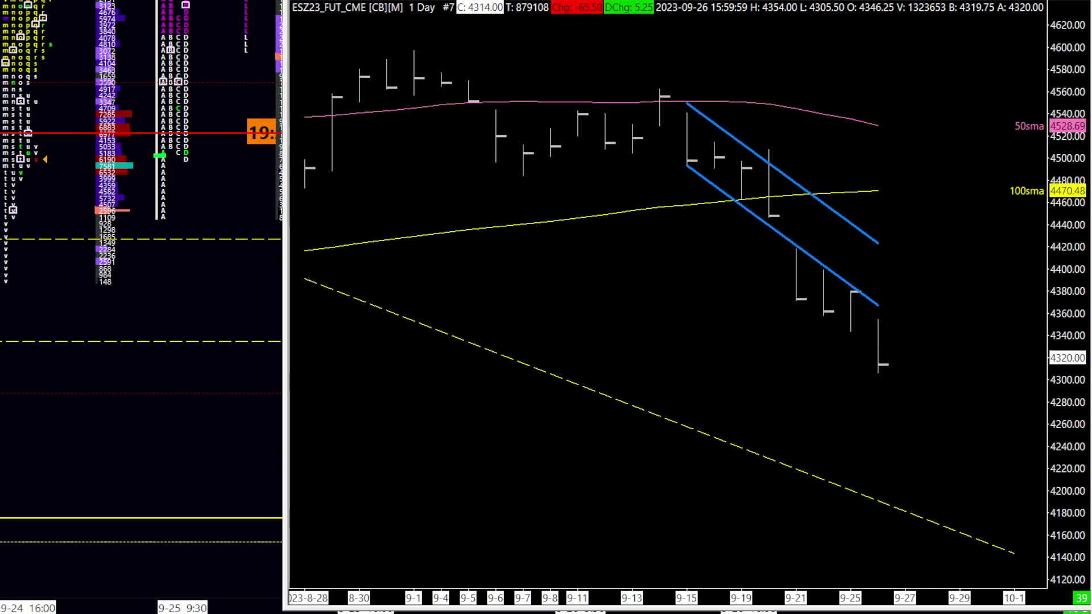
key(ctrl+Tab)
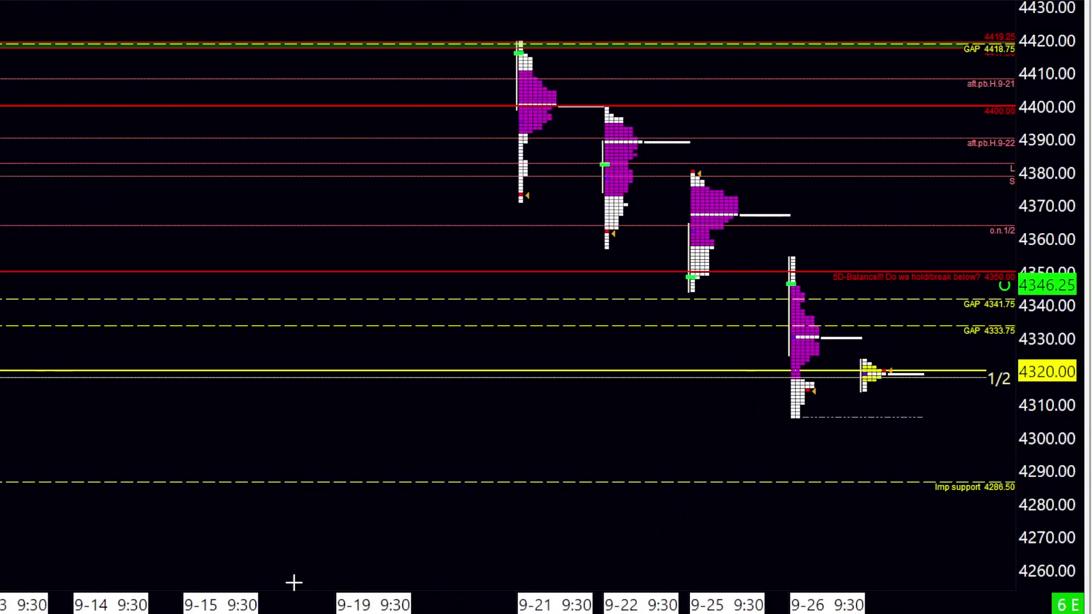
drag(294, 597, 206, 596)
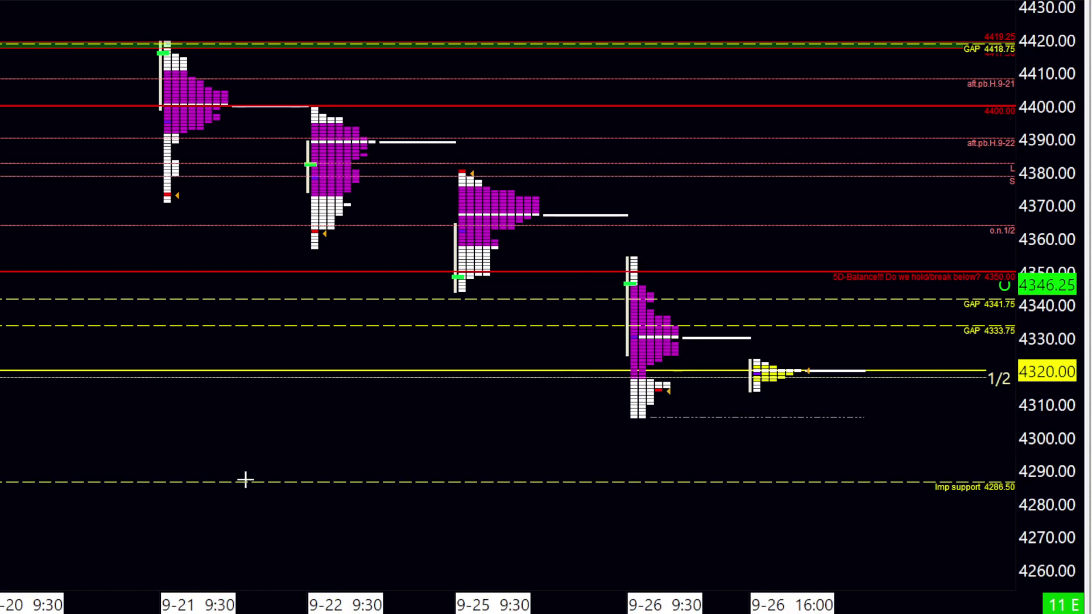
- Return to the TPO letter chart and display the 9-25 16:00 overnight profile as Letters/Blocks In Own Column
key(ctrl+Tab)
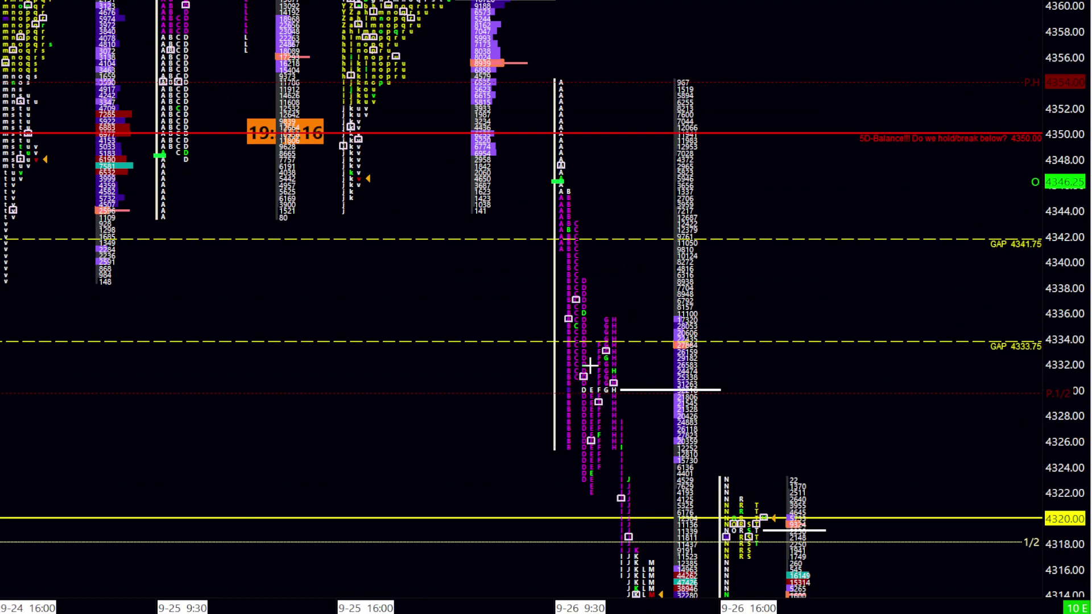
scroll(592, 188, up, 1)
scroll(575, 125, up, 8)
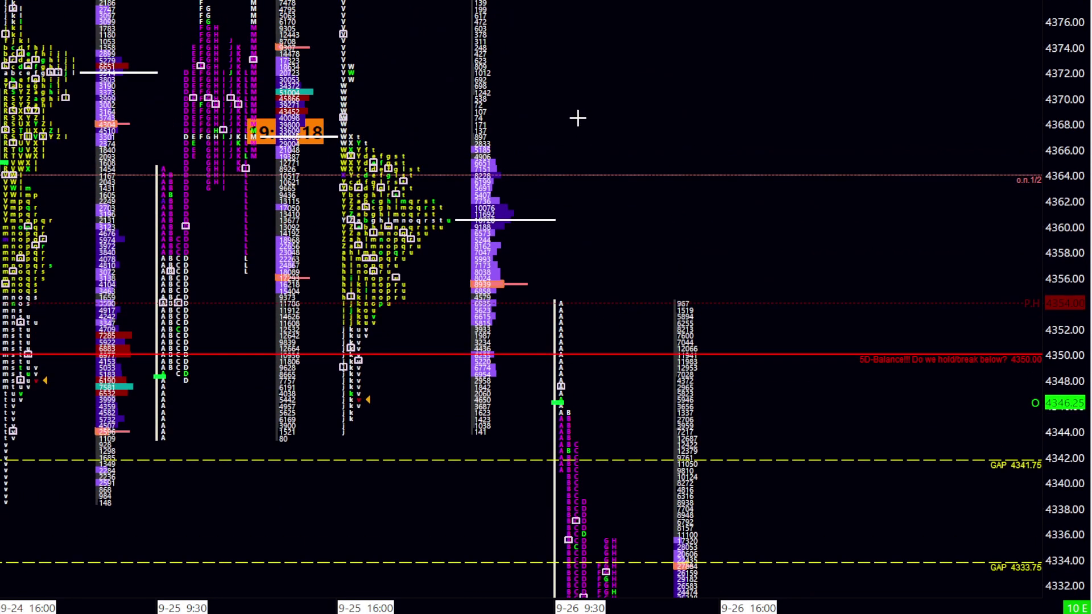
scroll(647, 250, up, 4)
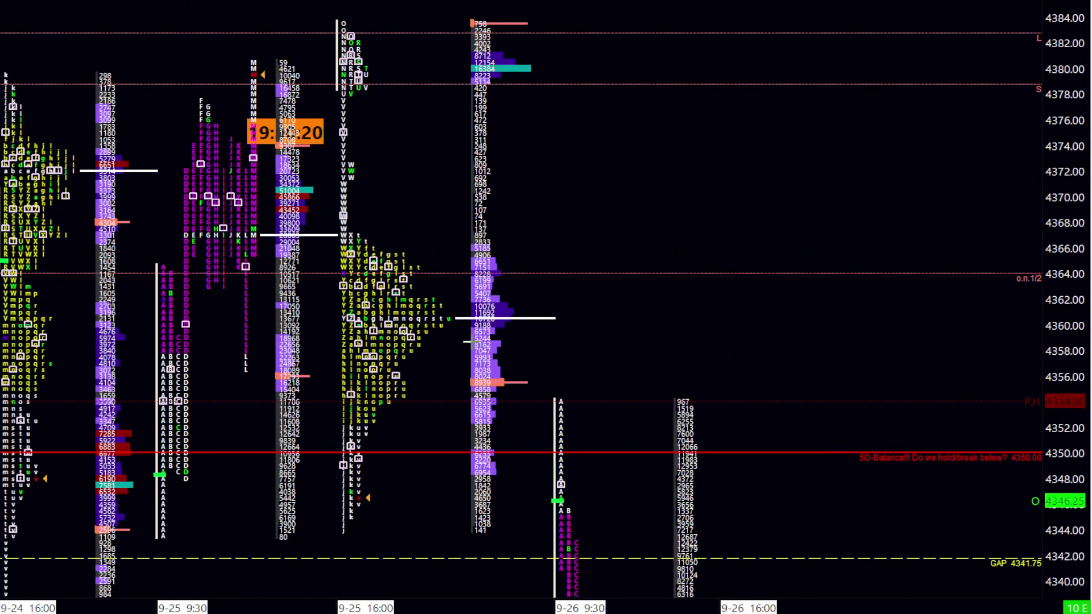
right_click(391, 329)
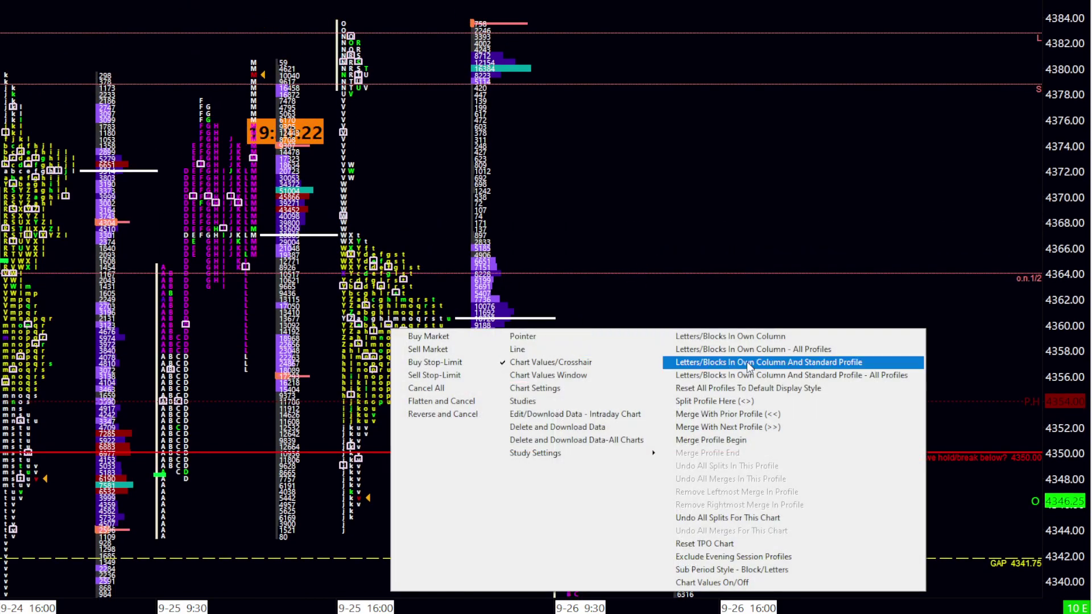
click(750, 336)
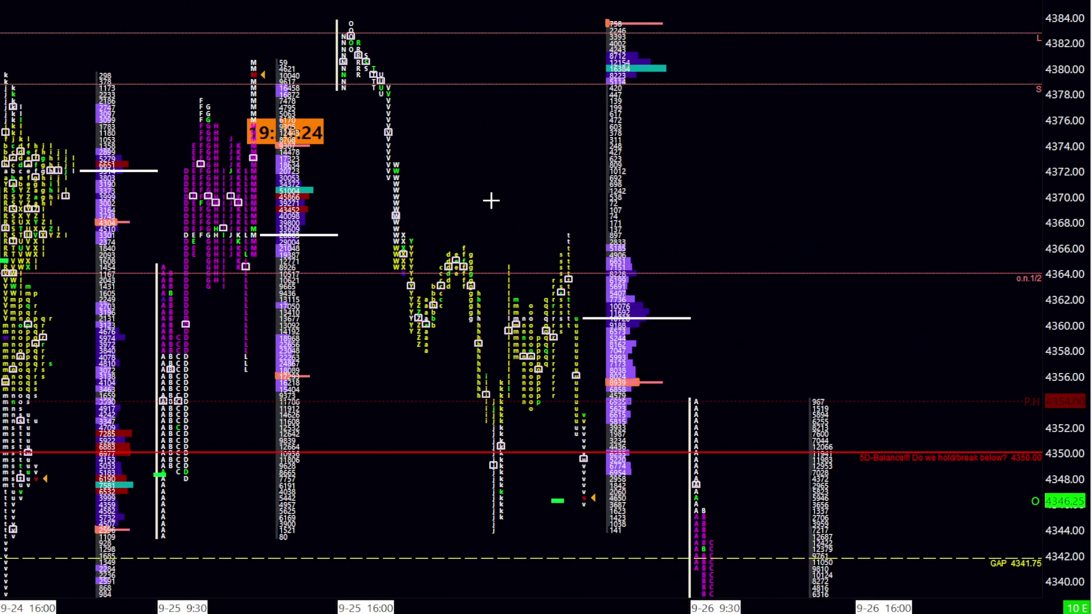
- Examine the expanded 9-25 overnight profile from its high, and follow the 9-26 day session down to its low
scroll(491, 200, up, 5)
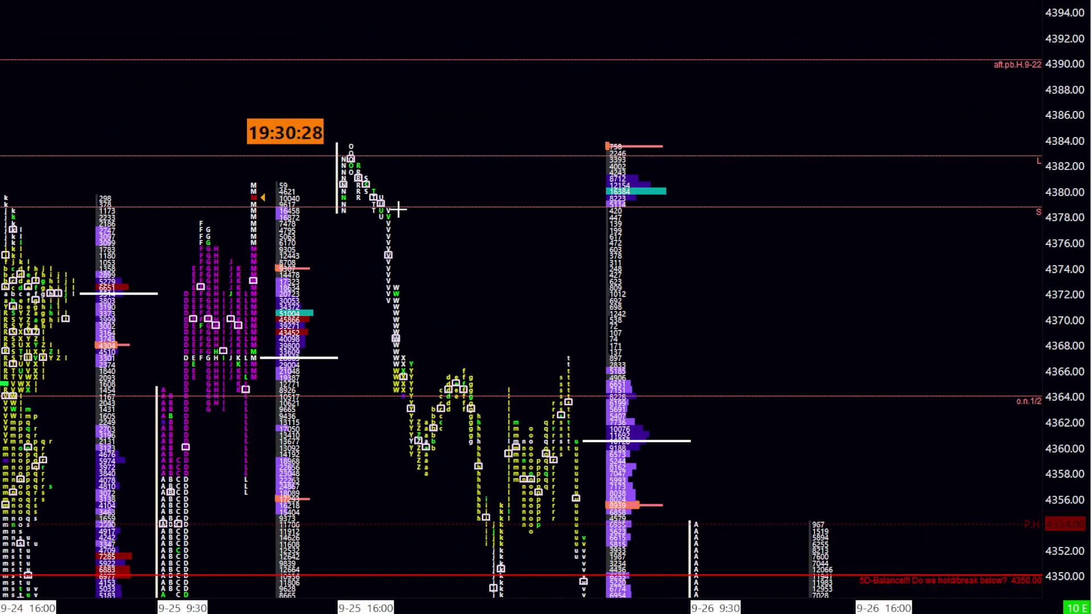
scroll(543, 478, down, 5)
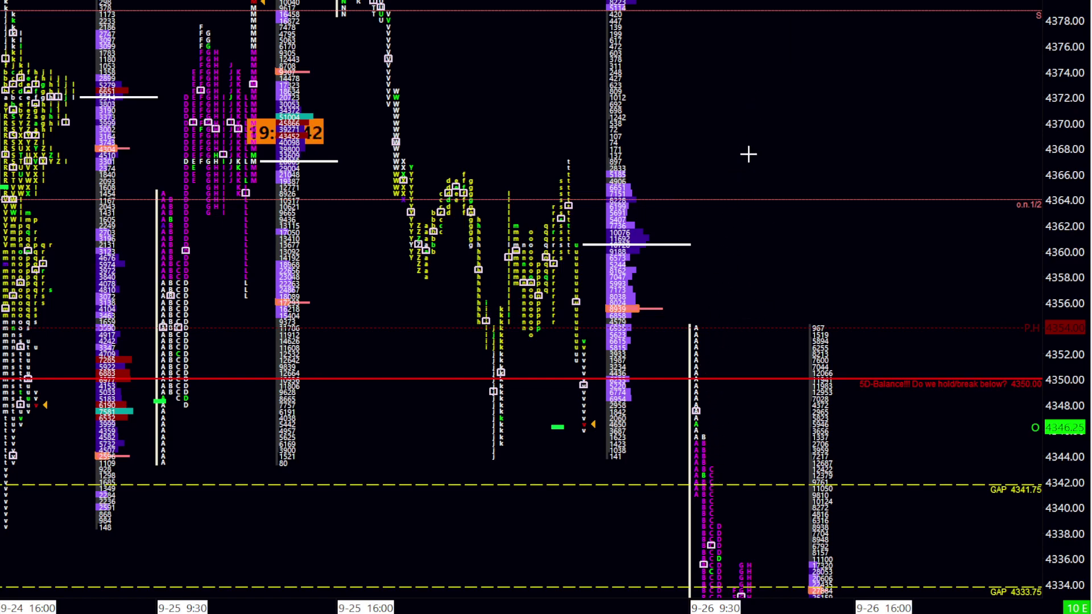
scroll(737, 189, up, 3)
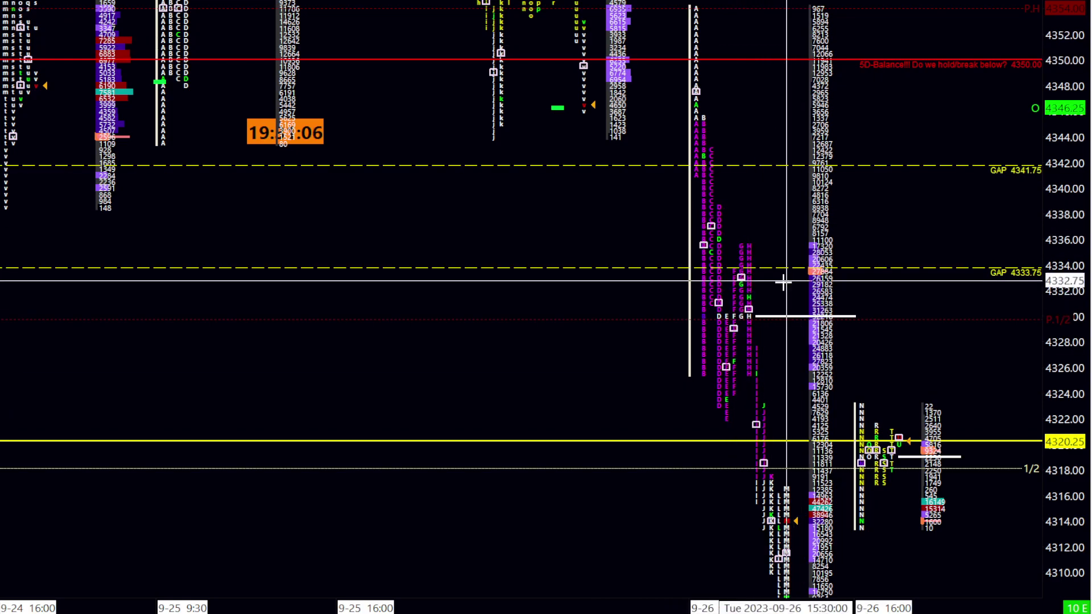
scroll(796, 202, down, 1)
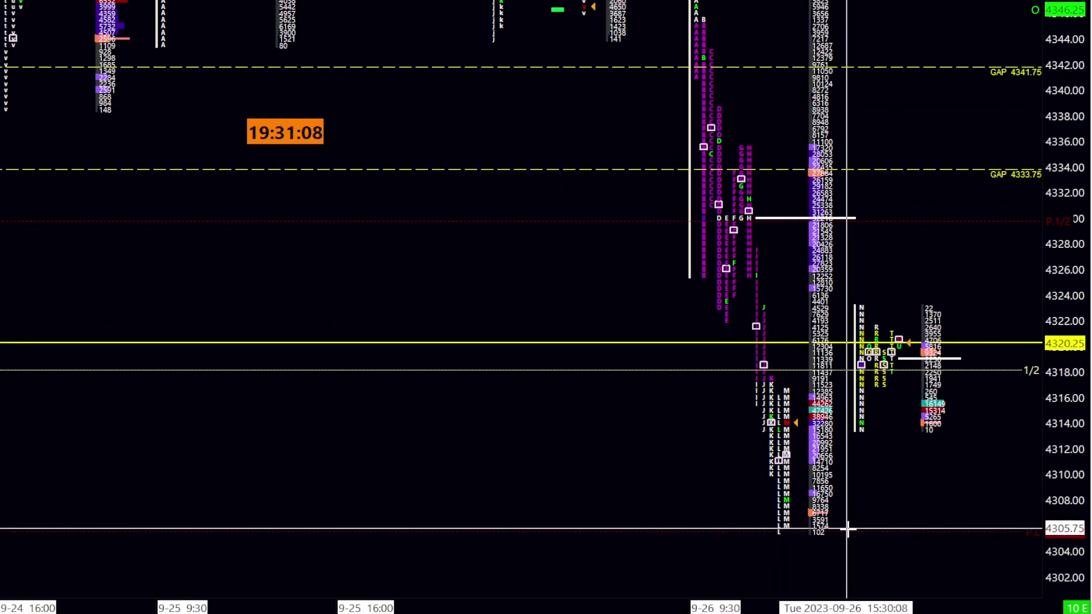
scroll(855, 553, down, 1)
scroll(756, 387, up, 3)
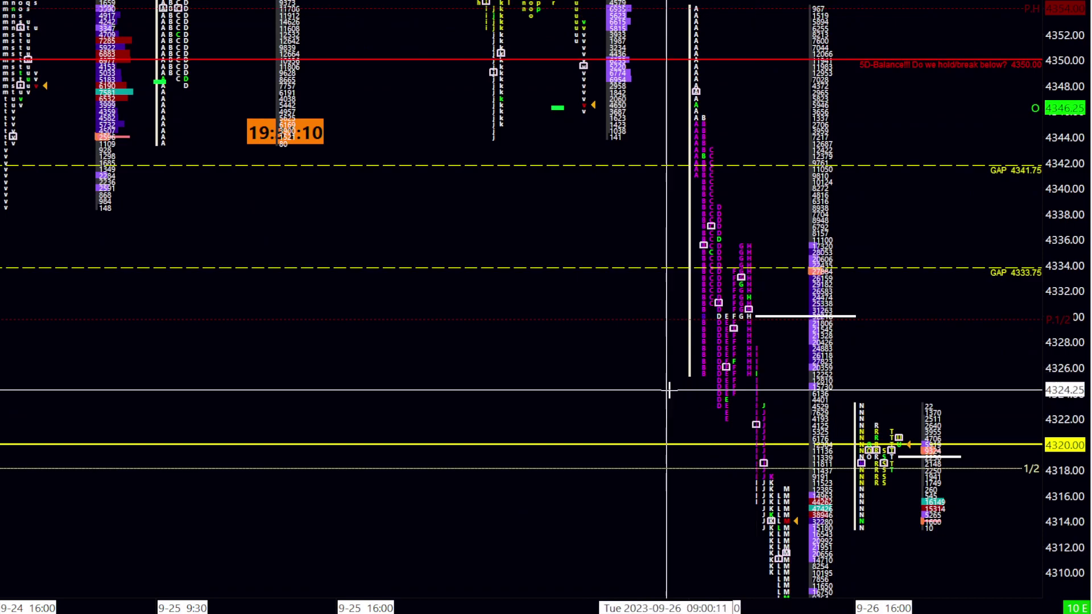
- Examine the 9-26 session around its open, the 4341.75 and 4333.75 gaps, its halfway level and the current overnight profile
scroll(593, 406, up, 4)
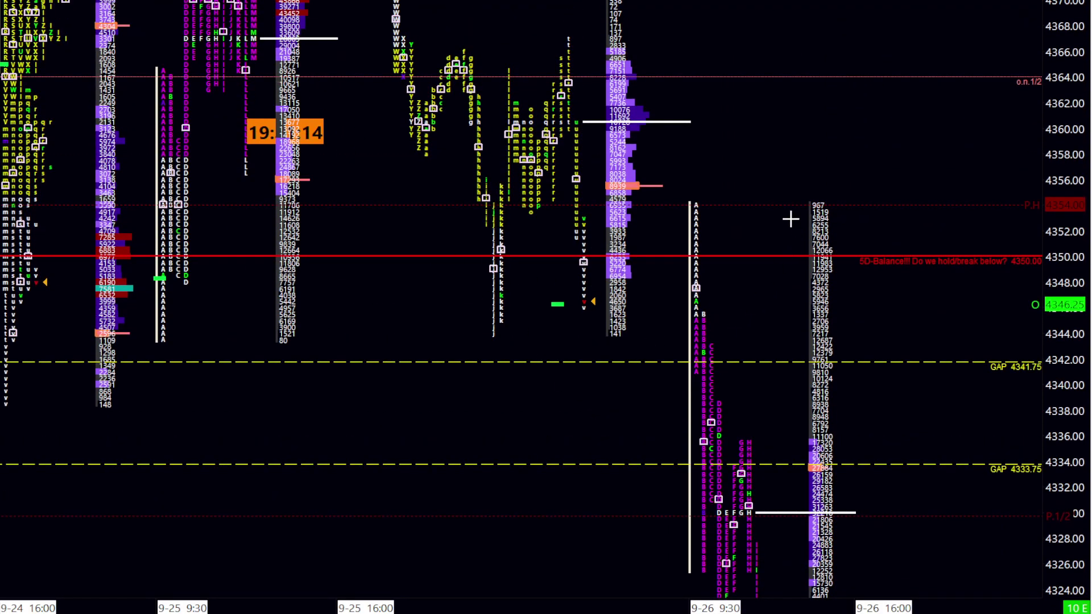
scroll(586, 320, up, 3)
scroll(762, 432, down, 5)
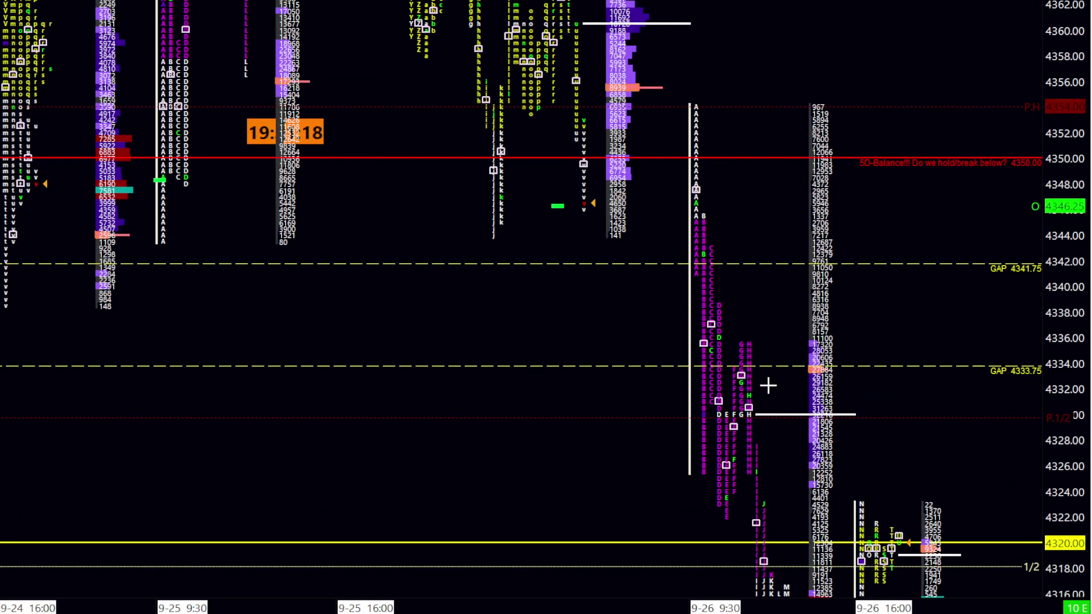
scroll(847, 279, down, 3)
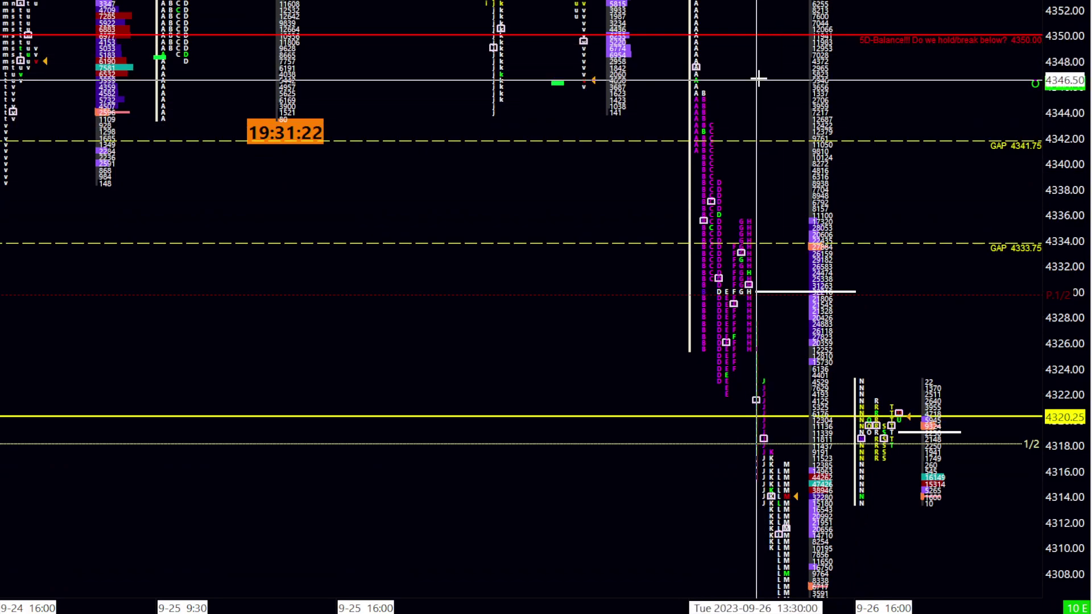
scroll(759, 78, up, 3)
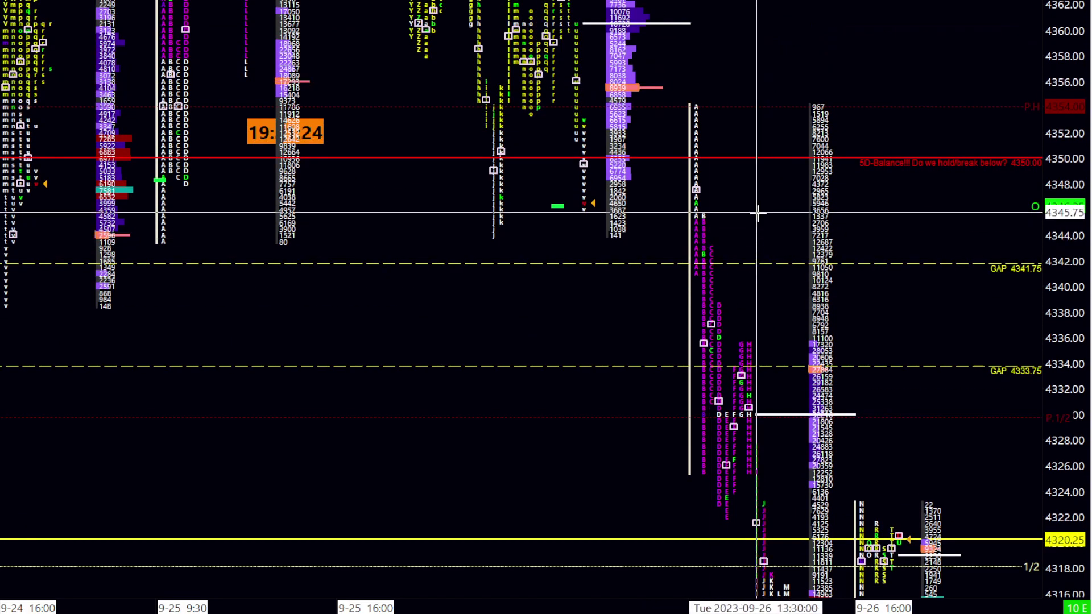
scroll(756, 226, down, 1)
scroll(757, 226, down, 2)
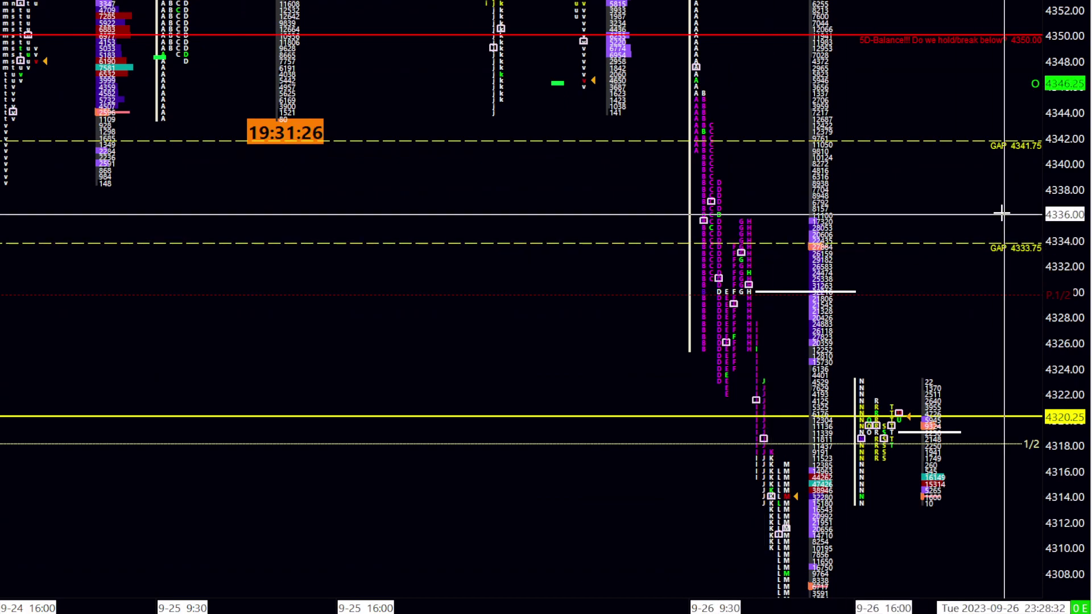
scroll(914, 331, down, 1)
scroll(914, 331, down, 1)
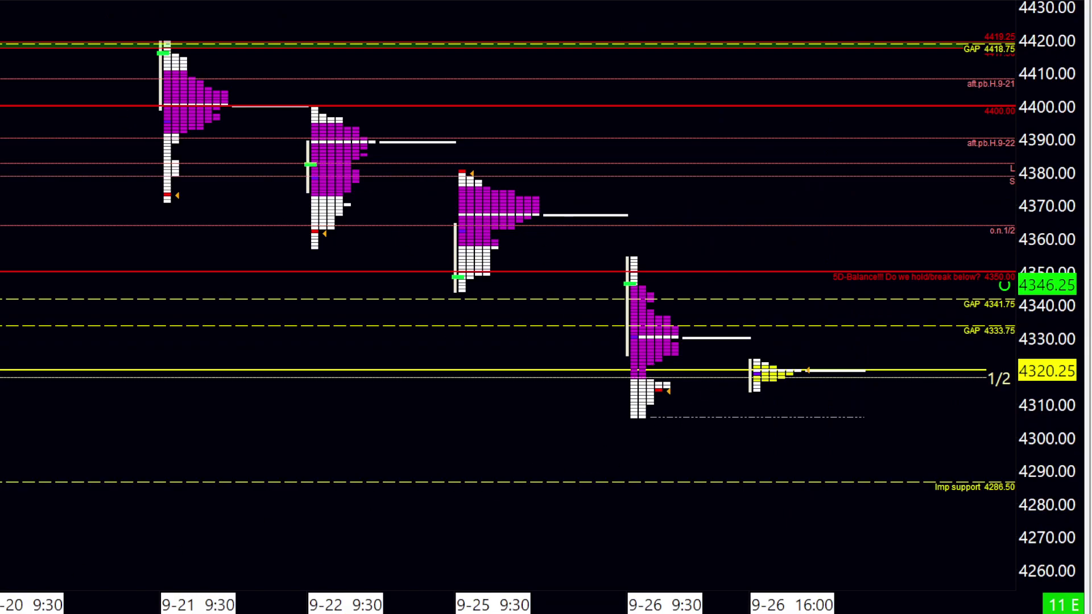
- Review the monthly, weekly and daily ES charts in turn with their trend lines and moving averages
key(ctrl+Tab)
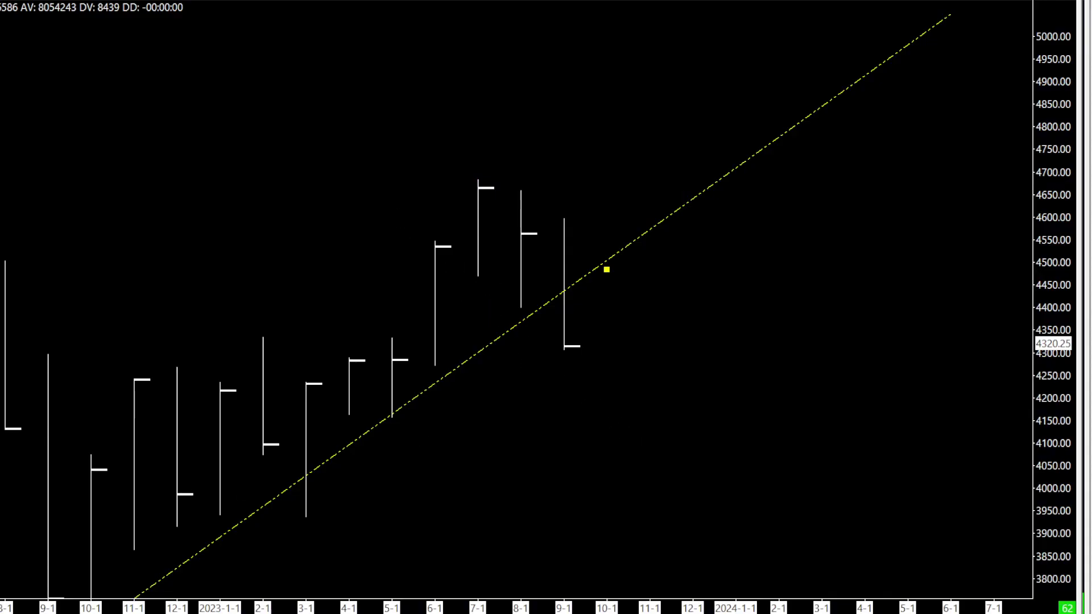
key(ctrl+Tab)
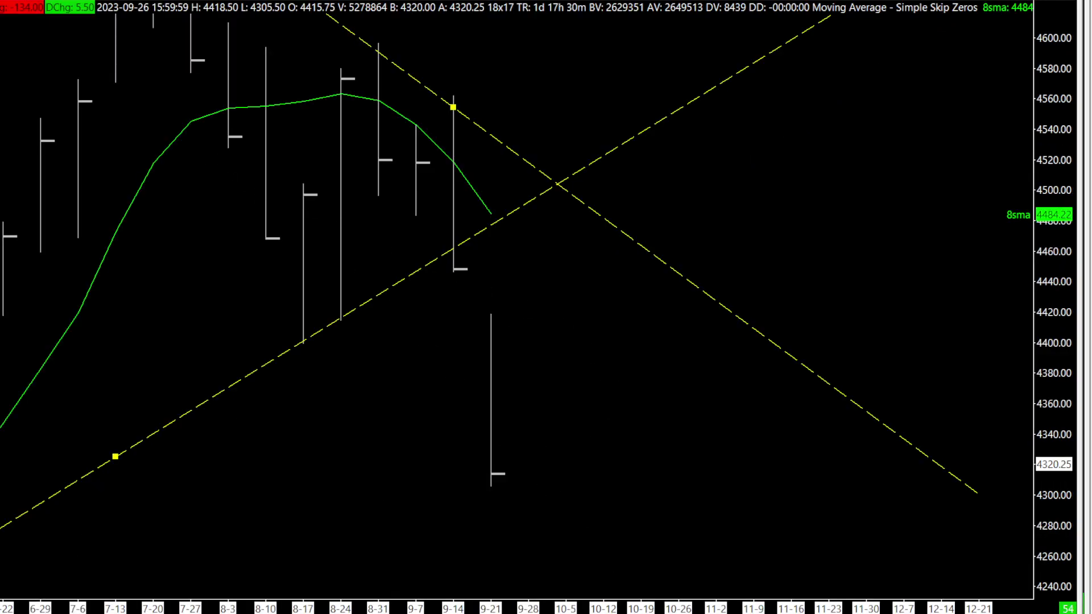
key(ctrl+Tab)
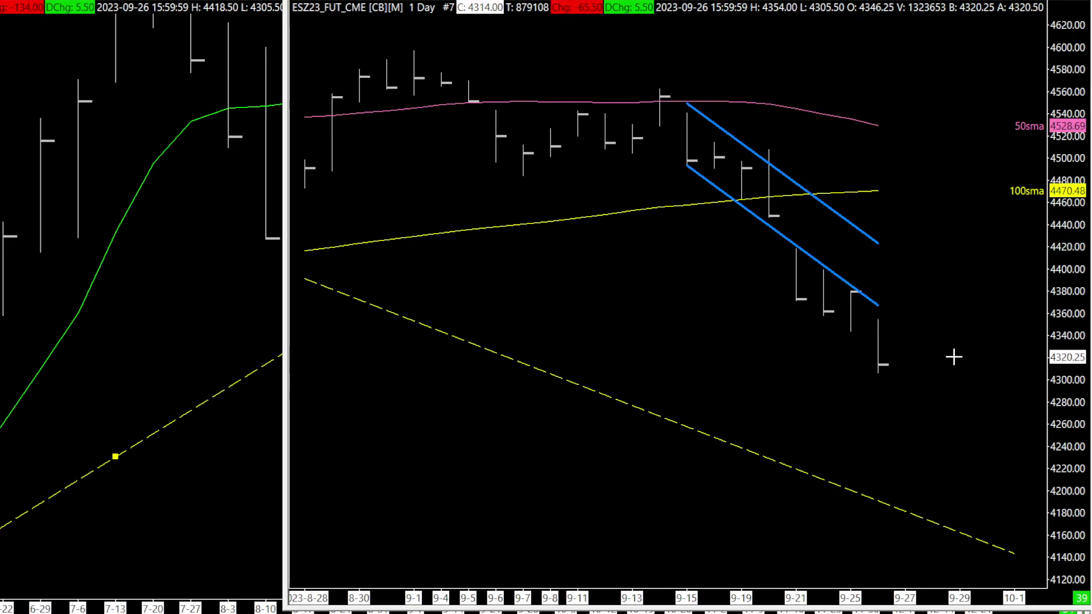
- Examine the latest daily bar against the blue channel, and compare the 9-21 to 9-26 day profiles on the multi-day TPO chart
drag(934, 324, 882, 279)
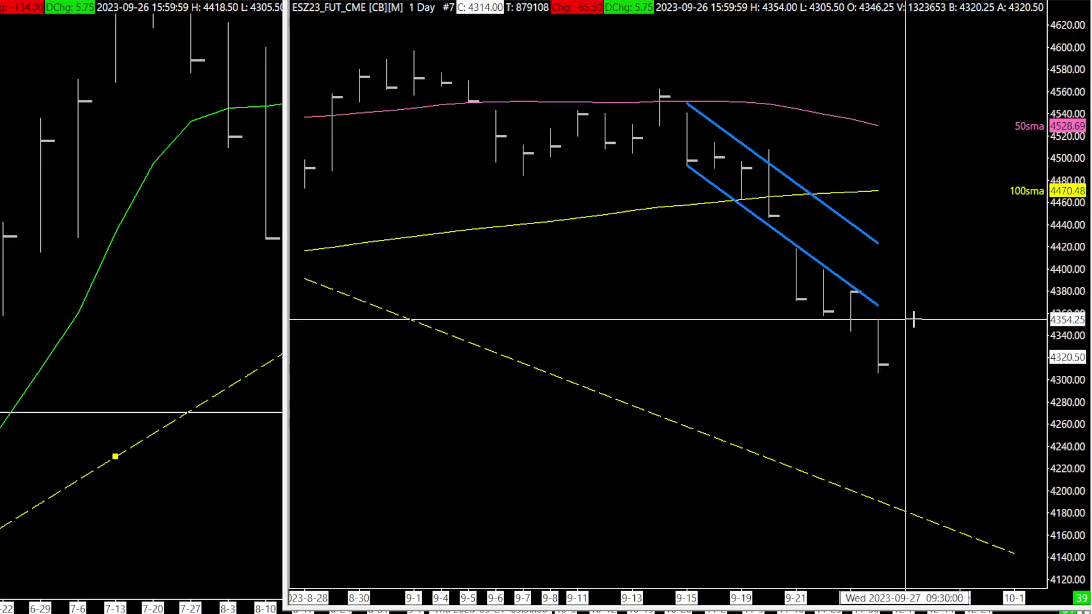
key(alt+c)
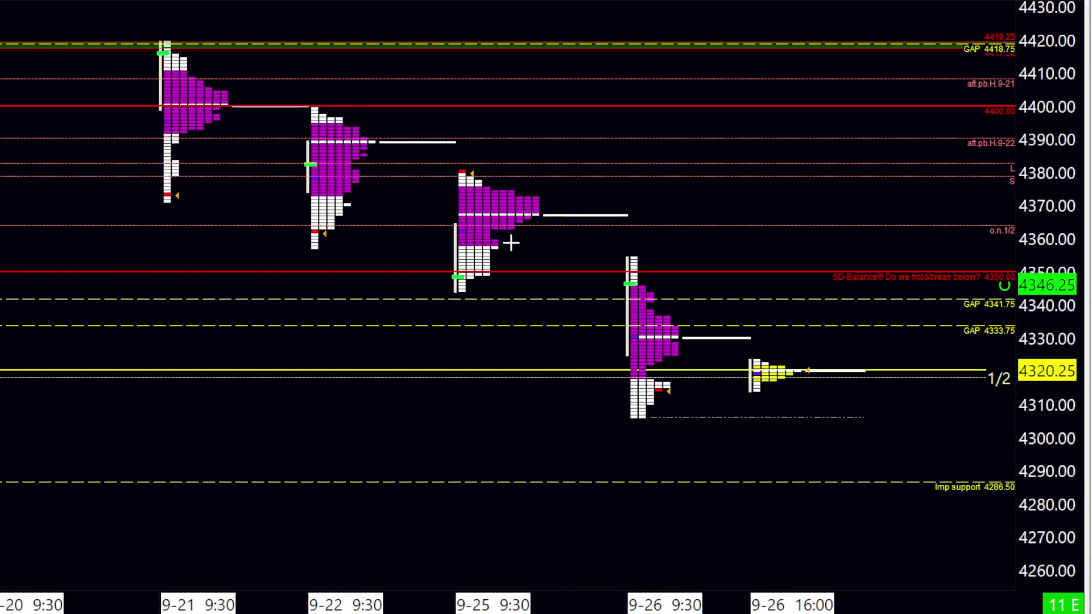
drag(555, 262, 570, 245)
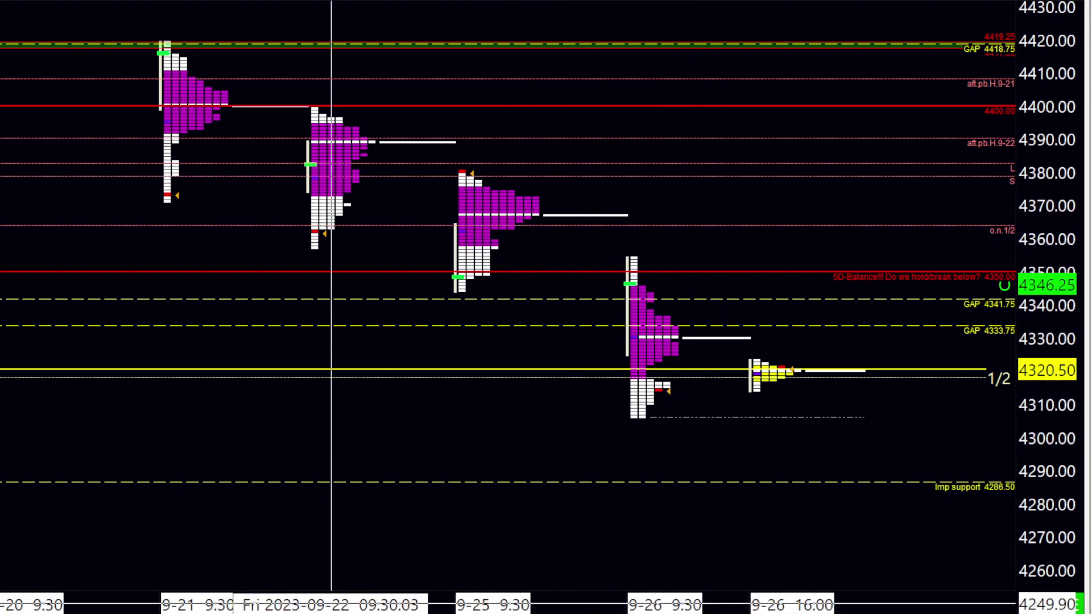
- Return to the TPO letter chart and examine the 9-26 day session between its high and low, including the 4341.75 and 4333.75 gaps
key(ctrl+Tab)
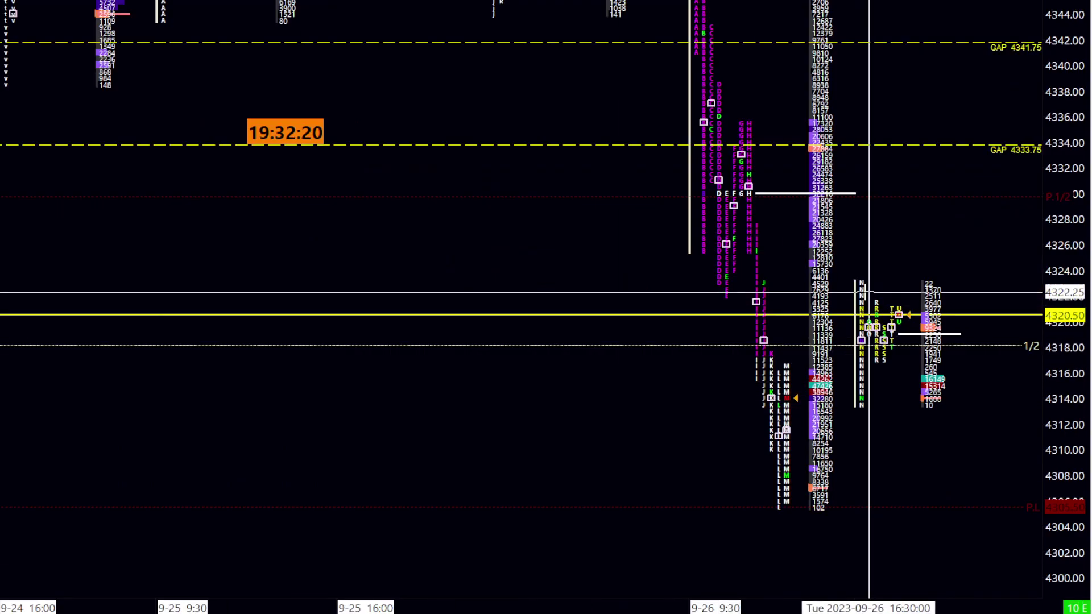
drag(861, 171, 838, 293)
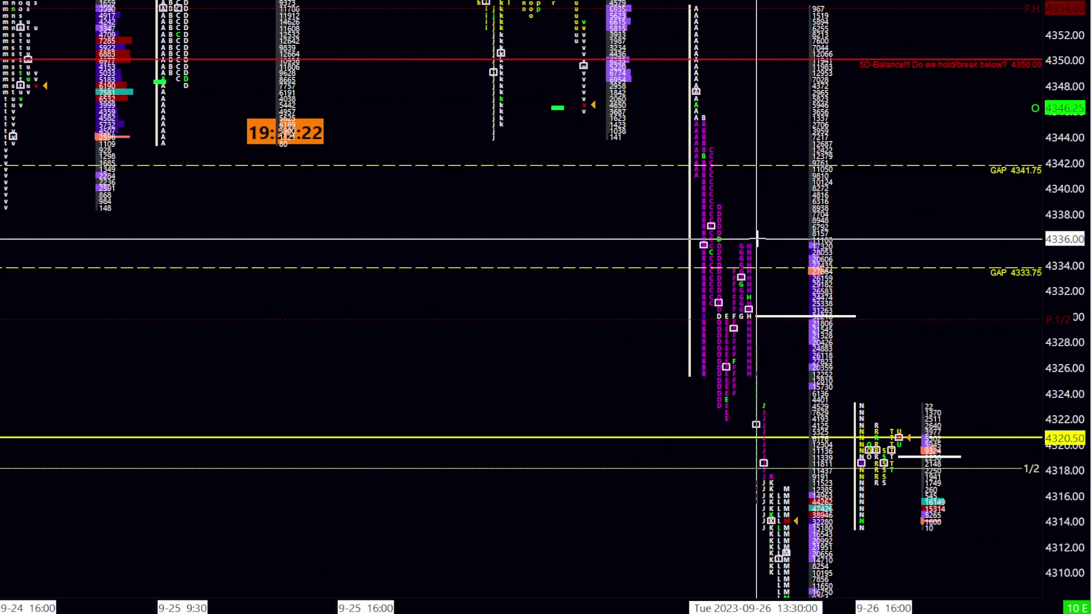
drag(745, 242, 740, 340)
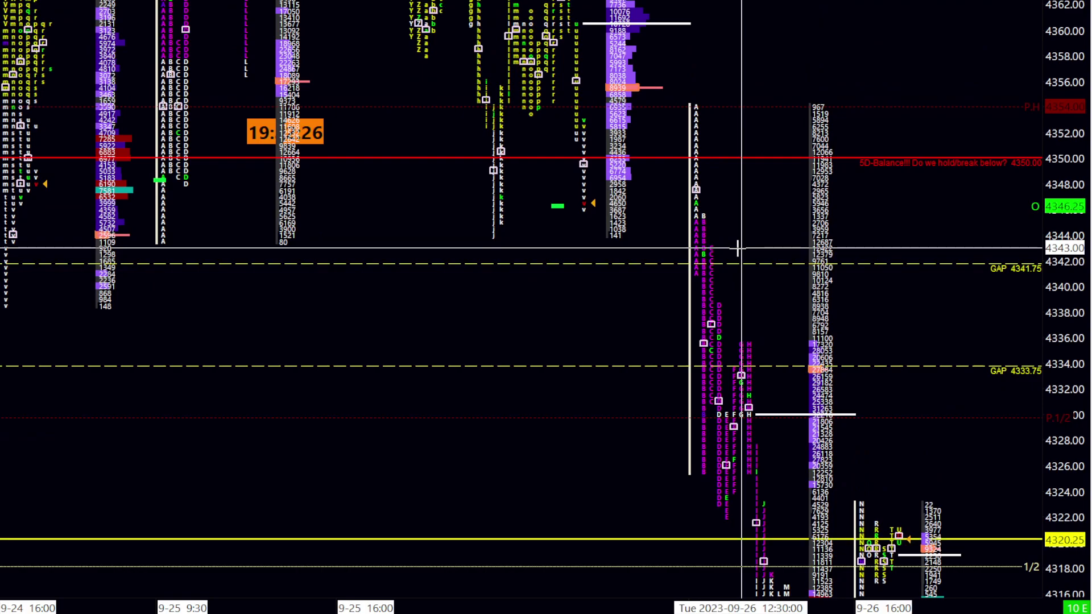
scroll(781, 292, down, 4)
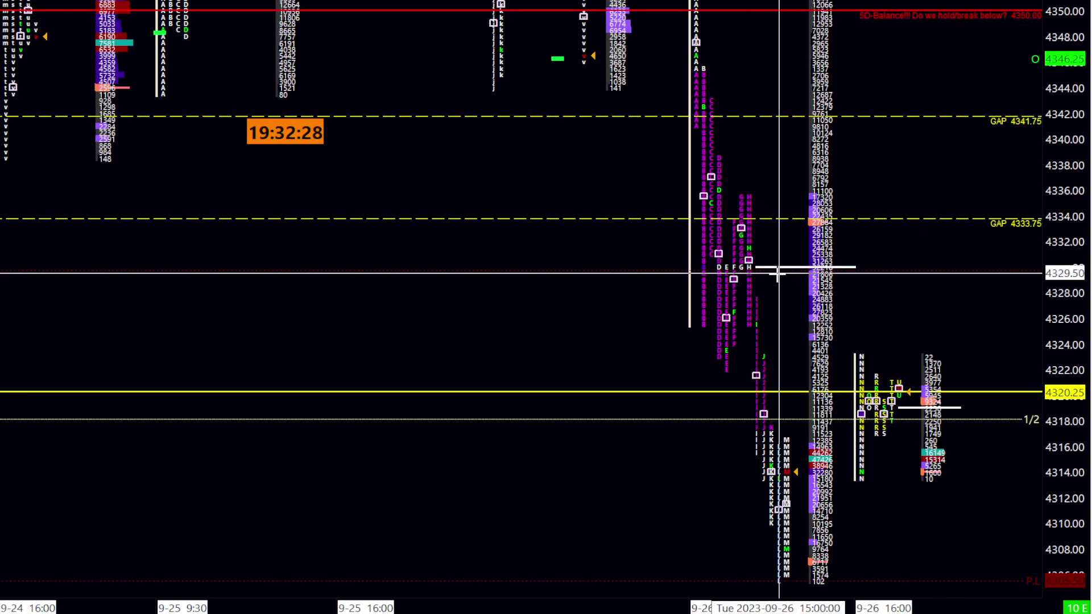